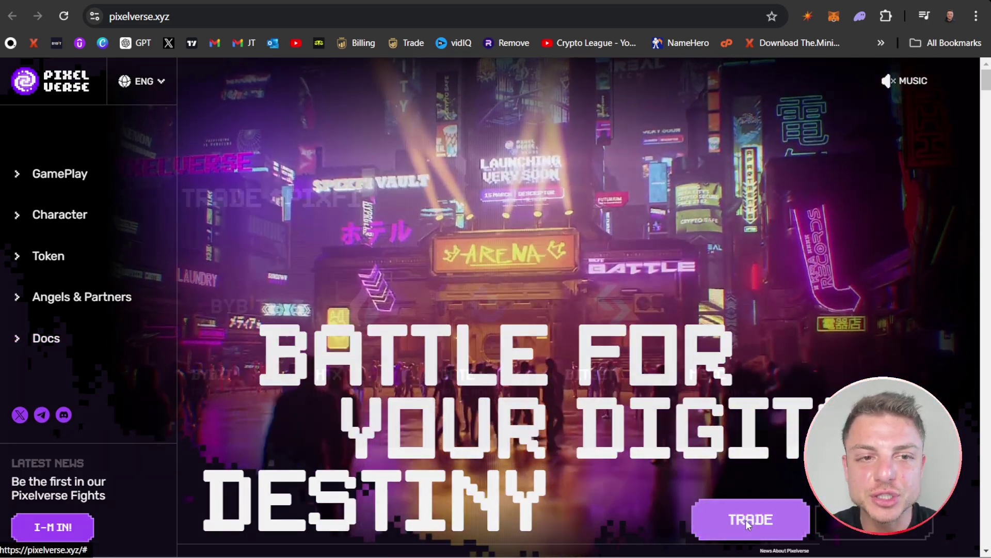
# Check the $PIXFI exchange list and Bybit's PIXFI/USDT market, then close the list on the homepage.
pyautogui.click(745, 520)
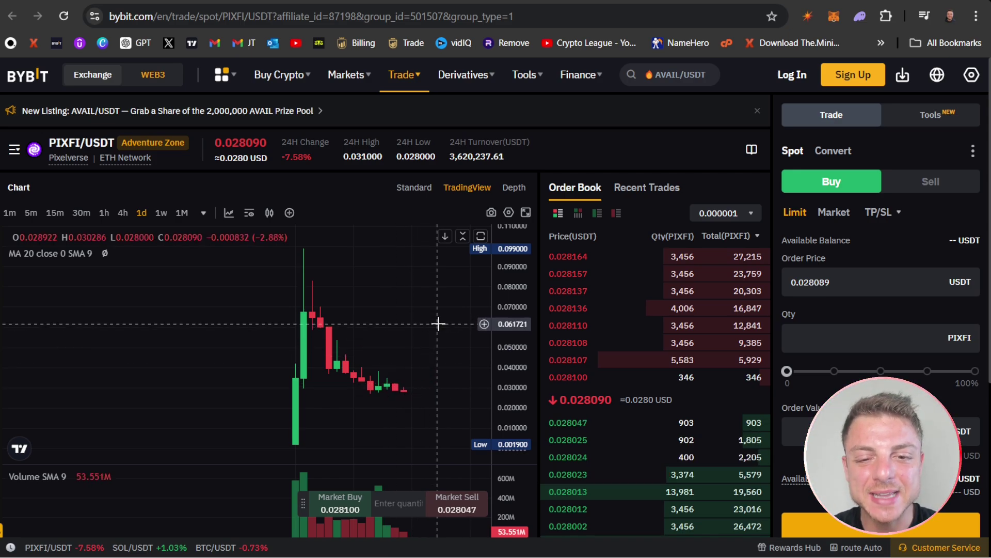
pyautogui.click(413, 2)
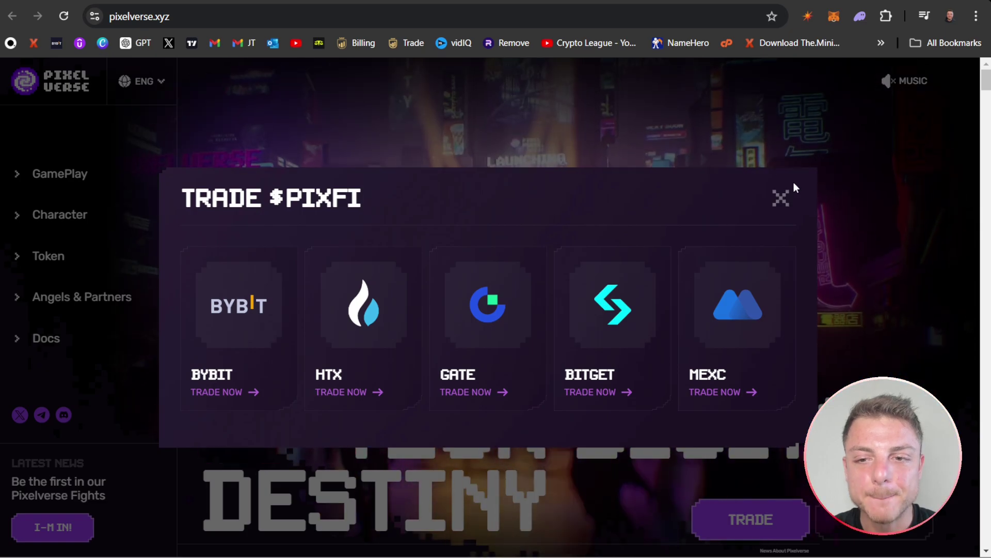
pyautogui.click(780, 201)
pyautogui.scroll(-4, 893, 239)
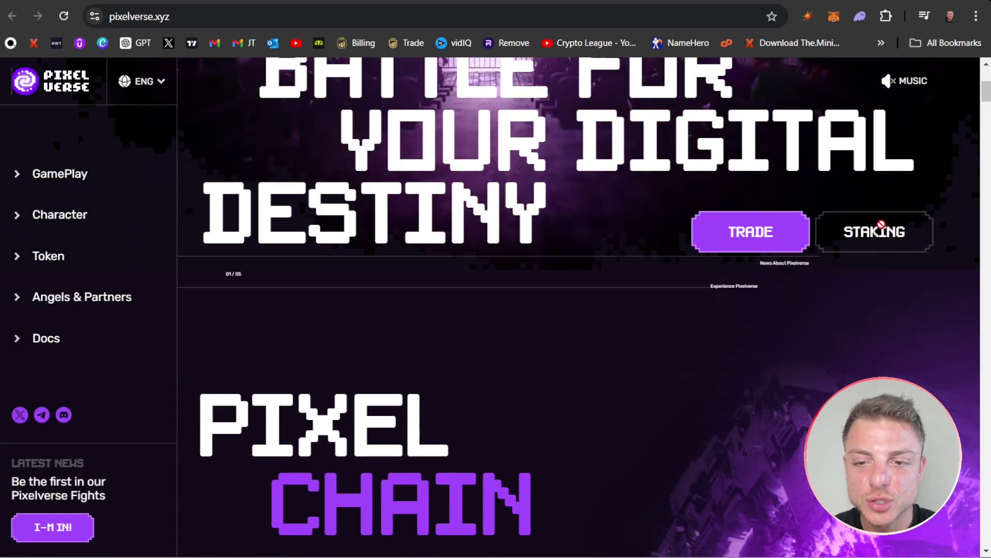
pyautogui.scroll(-1, 820, 249)
pyautogui.scroll(-3, 651, 230)
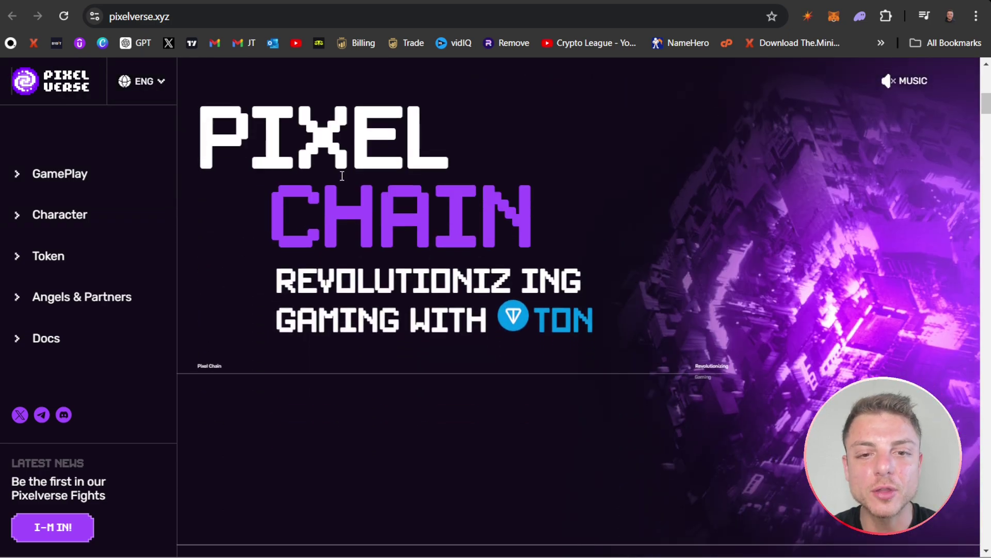
pyautogui.scroll(-1, 342, 175)
pyautogui.scroll(-1, 342, 176)
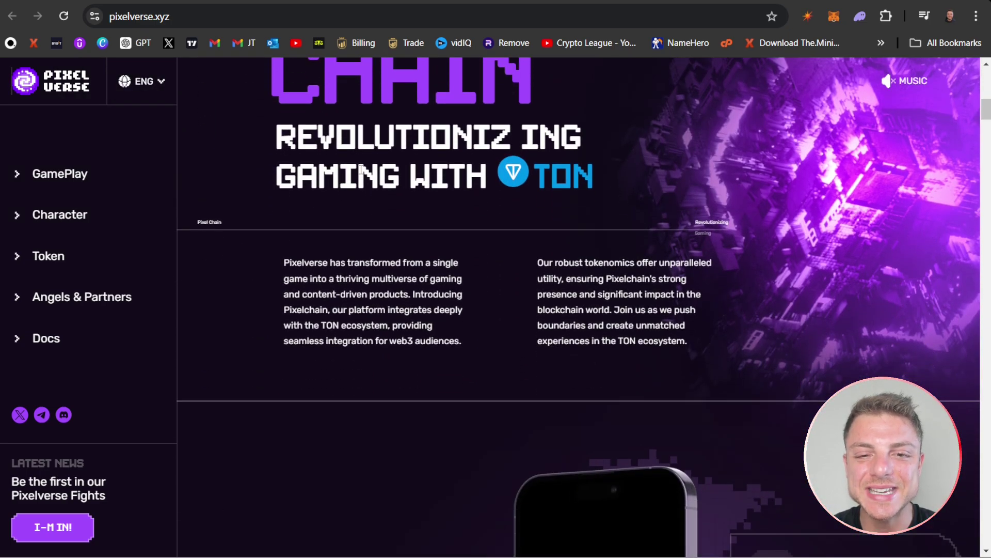
pyautogui.scroll(1, 443, 226)
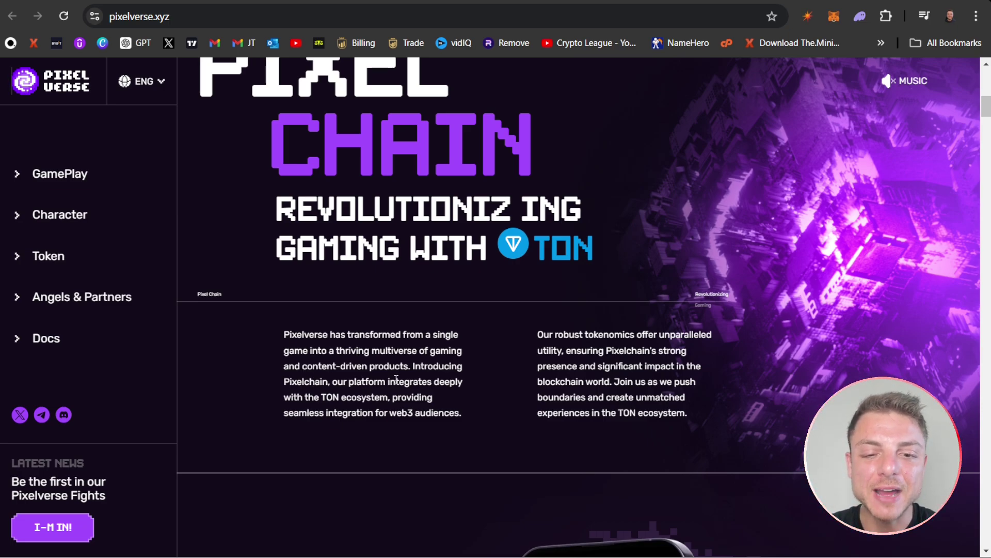
# Highlight and then clear the 'TON ecosystem' phrase in the Pixel Chain paragraph.
pyautogui.moveTo(322, 393); pyautogui.dragTo(395, 402)
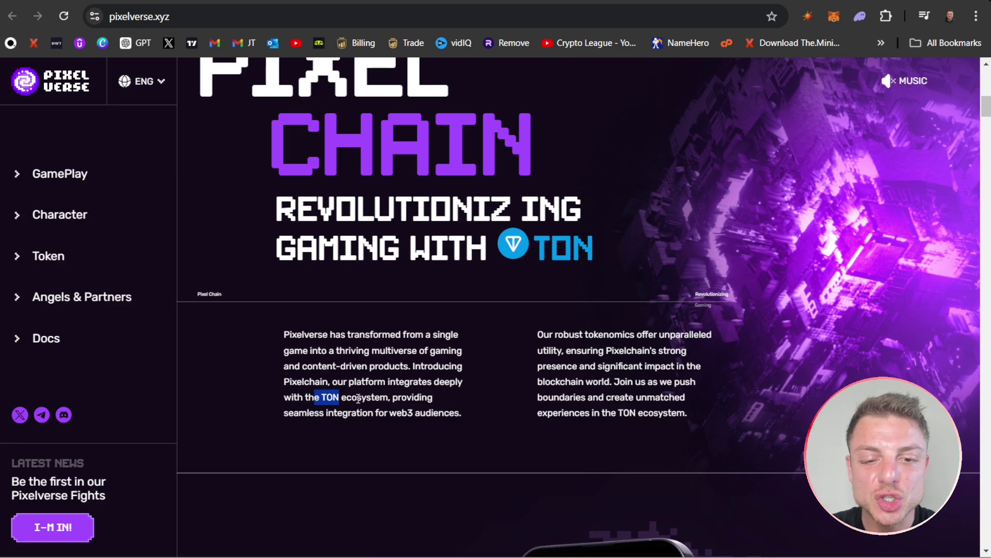
pyautogui.click(345, 419)
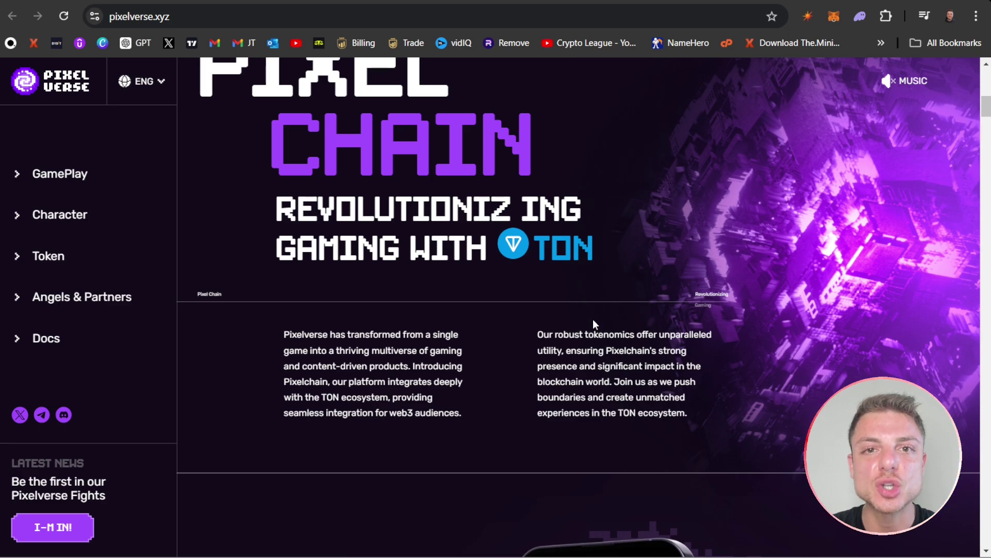
pyautogui.scroll(-2, 545, 338)
pyautogui.scroll(-3, 540, 336)
pyautogui.scroll(-2, 539, 337)
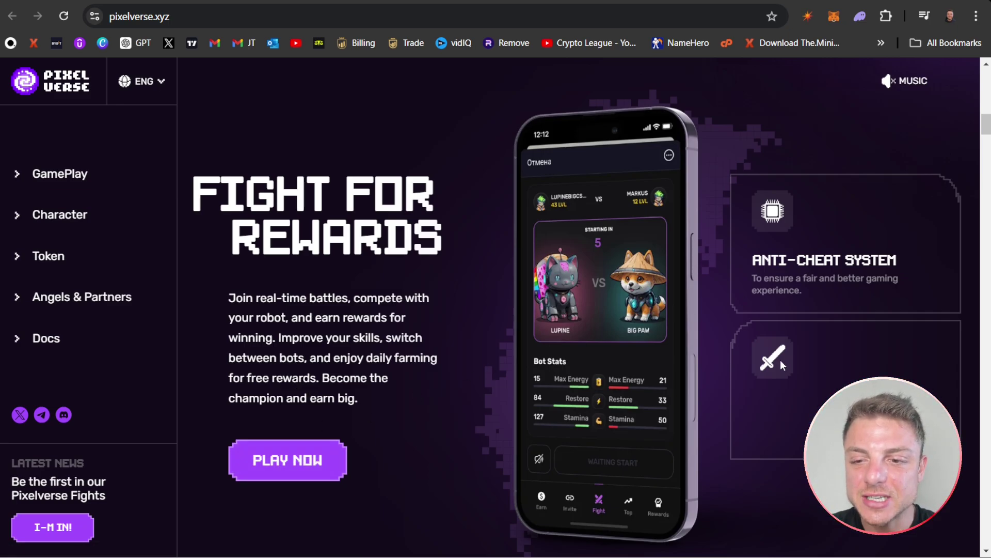
pyautogui.scroll(-1, 780, 360)
pyautogui.scroll(-1, 780, 360)
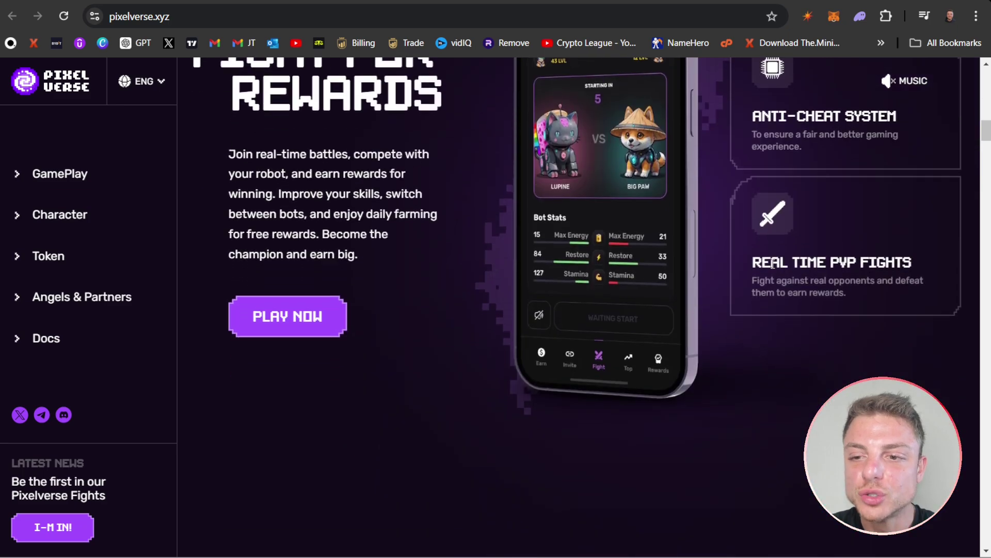
pyautogui.scroll(-1, 771, 263)
pyautogui.scroll(-1, 773, 263)
pyautogui.scroll(1, 772, 268)
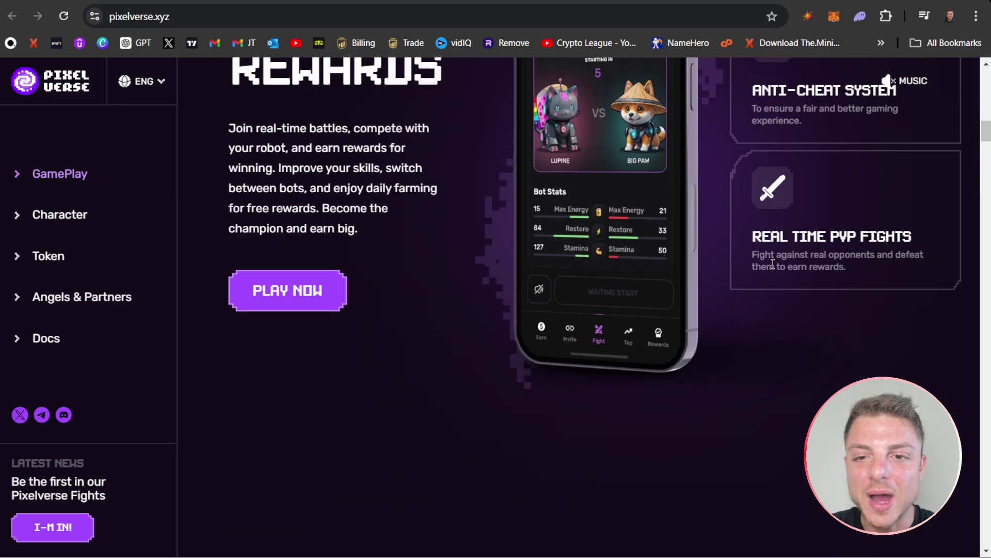
pyautogui.scroll(1, 429, 386)
pyautogui.scroll(-1, 428, 385)
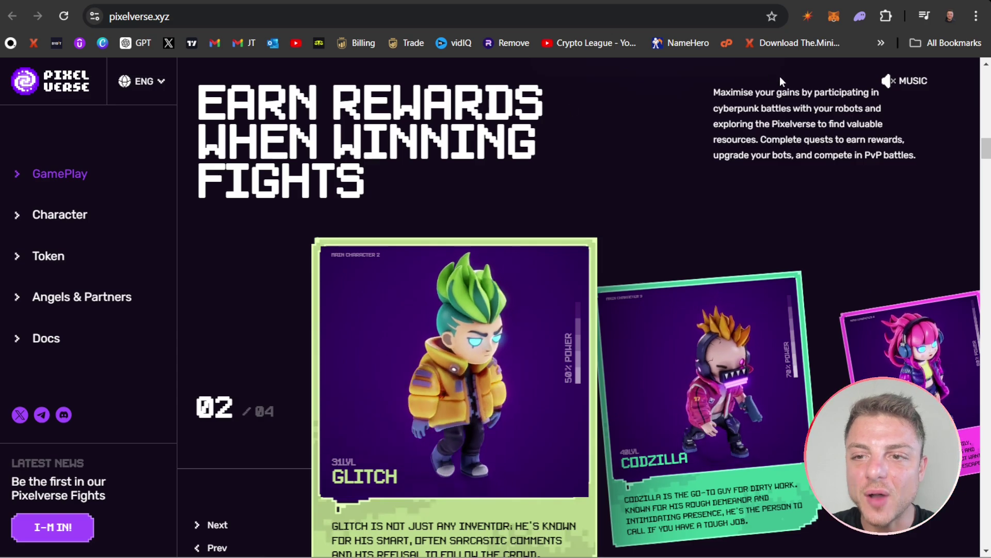
pyautogui.scroll(-1, 761, 97)
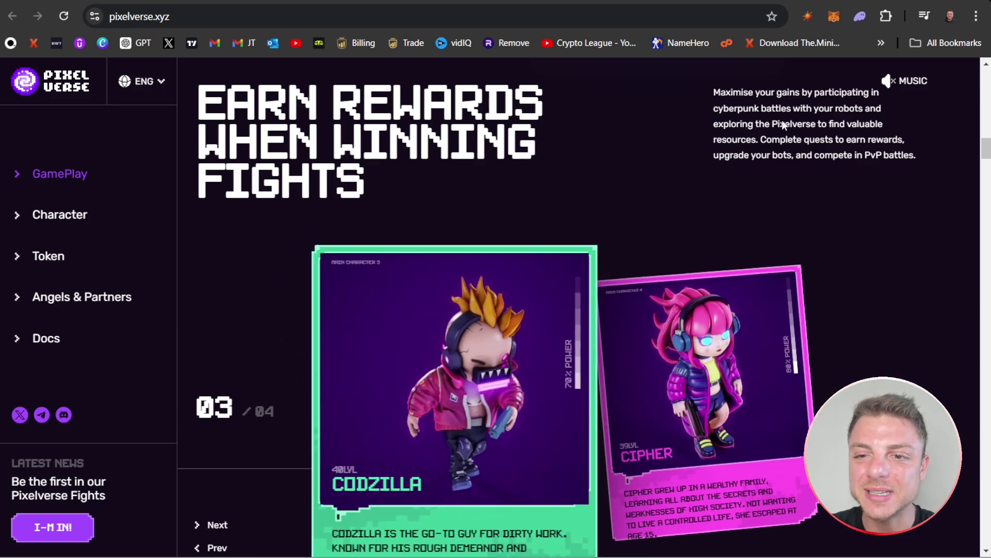
pyautogui.scroll(-1, 783, 116)
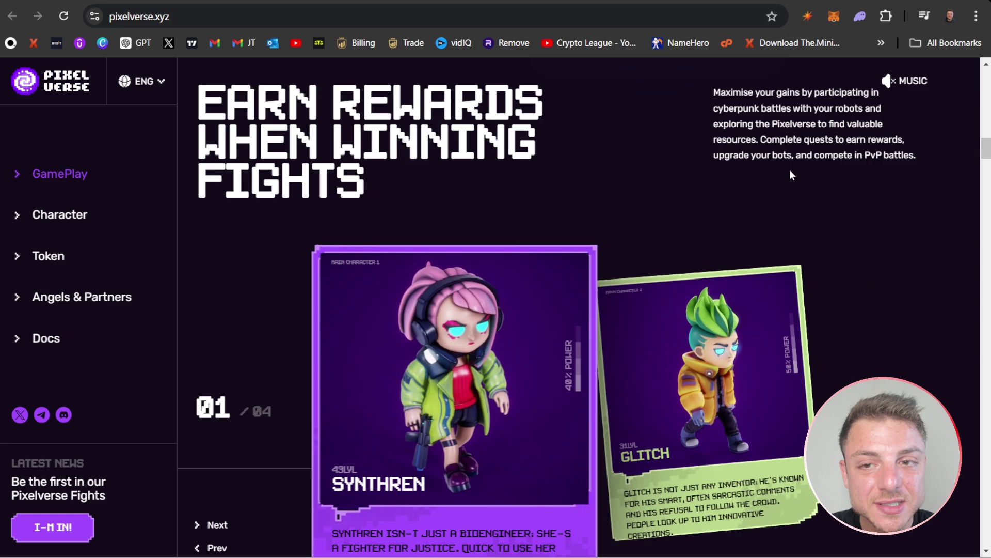
pyautogui.scroll(-1, 790, 169)
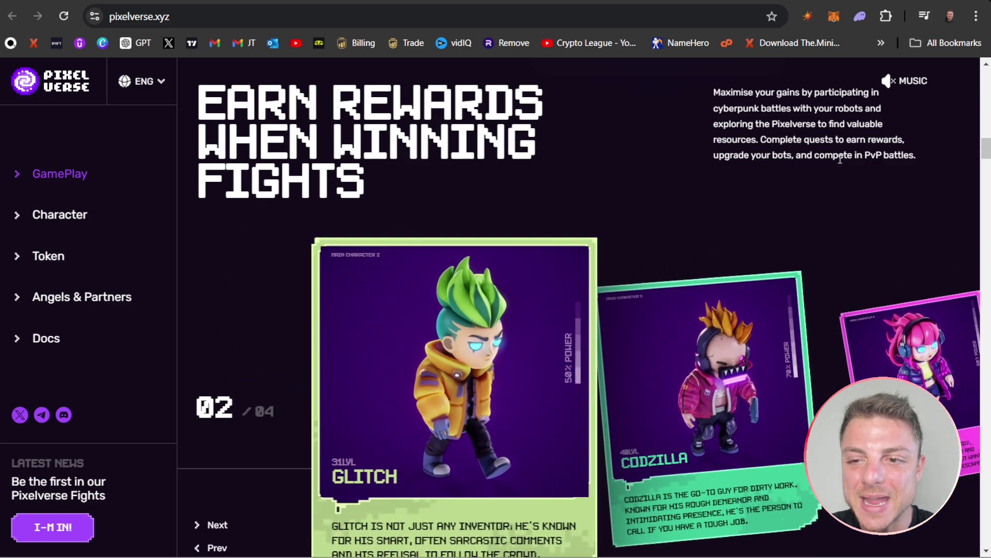
pyautogui.scroll(-3, 732, 186)
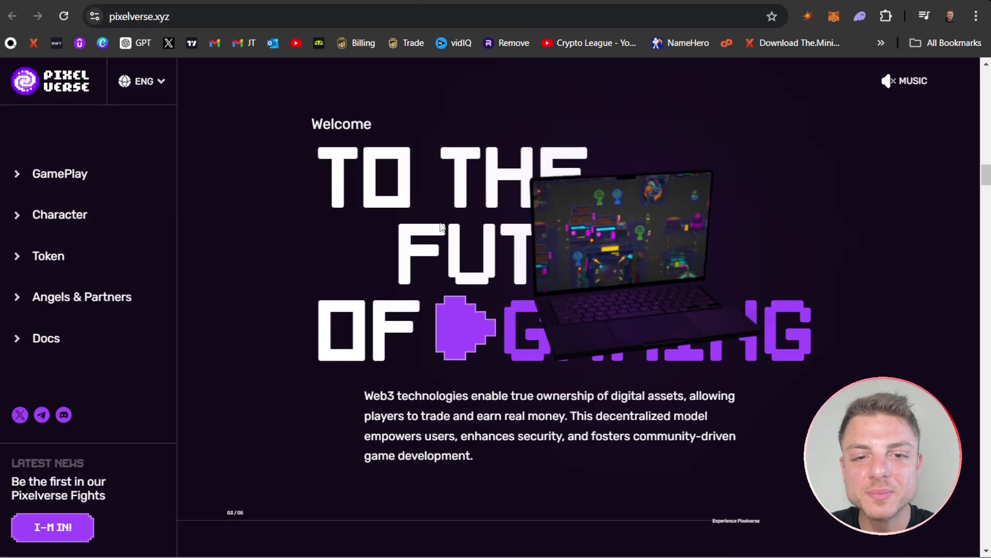
pyautogui.scroll(-3, 439, 225)
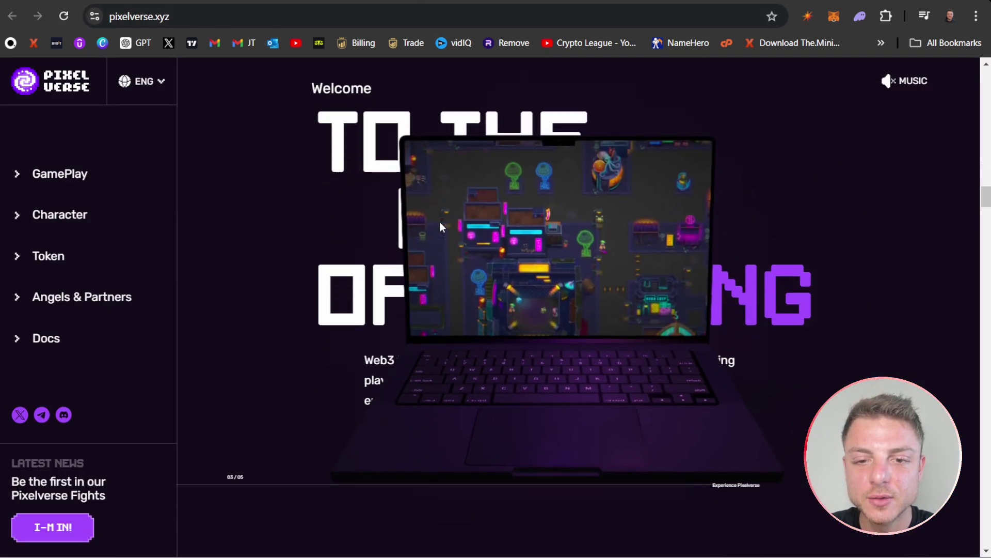
pyautogui.scroll(3, 439, 225)
pyautogui.scroll(1, 471, 269)
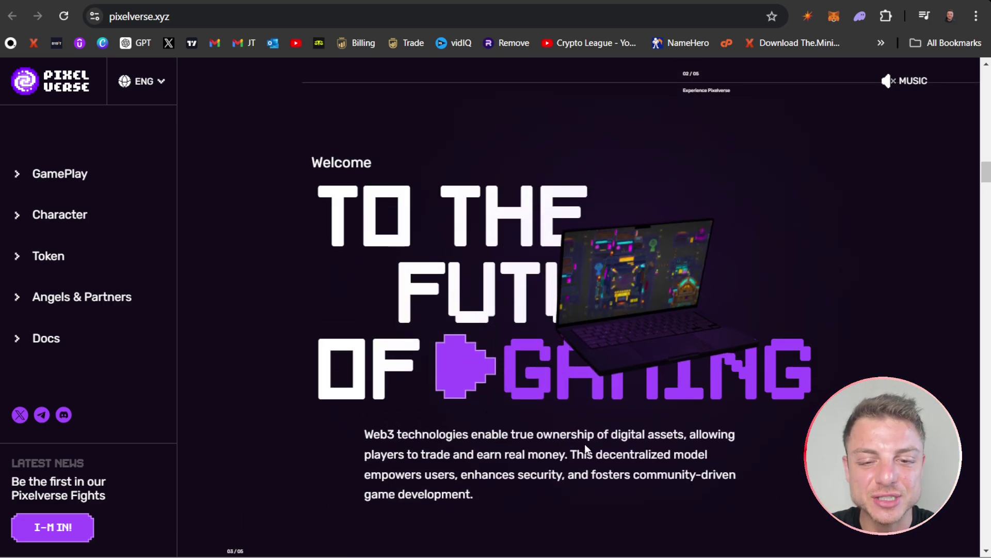
pyautogui.scroll(-2, 584, 444)
pyautogui.scroll(-3, 579, 432)
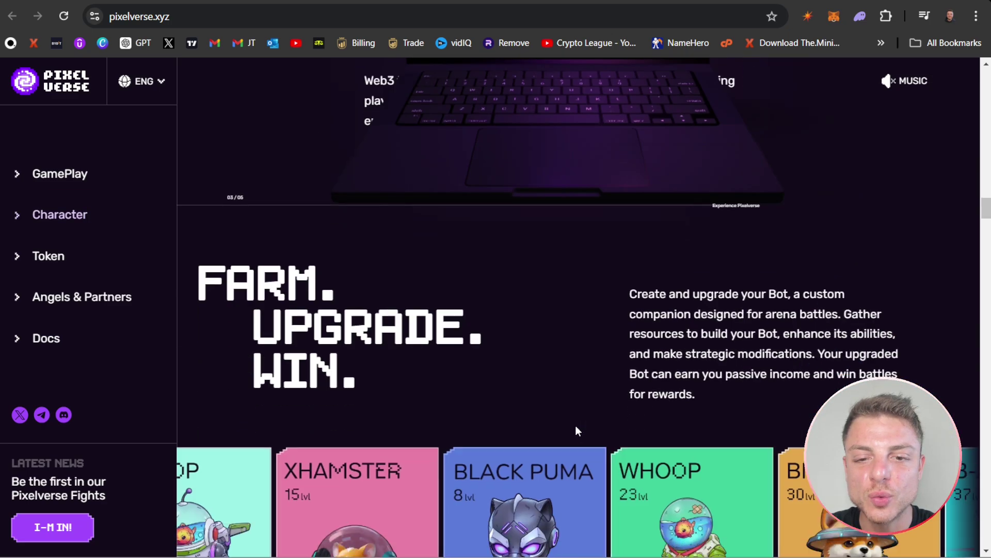
pyautogui.scroll(-2, 575, 430)
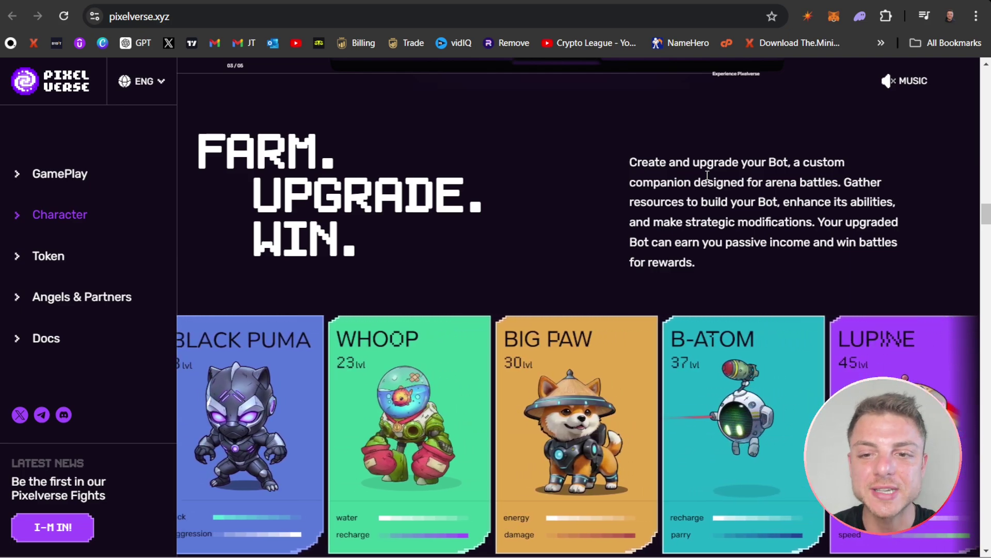
pyautogui.scroll(-1, 706, 175)
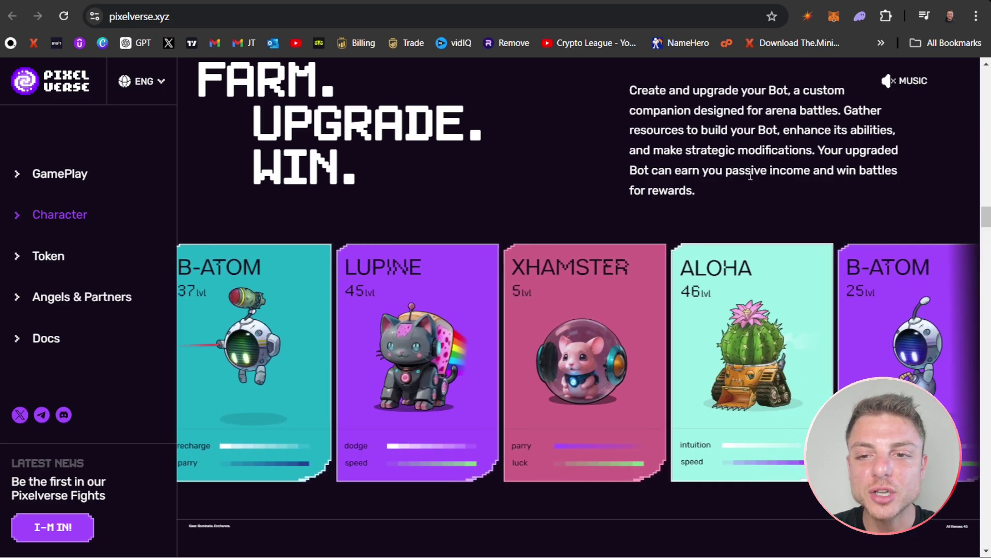
pyautogui.scroll(-1, 643, 191)
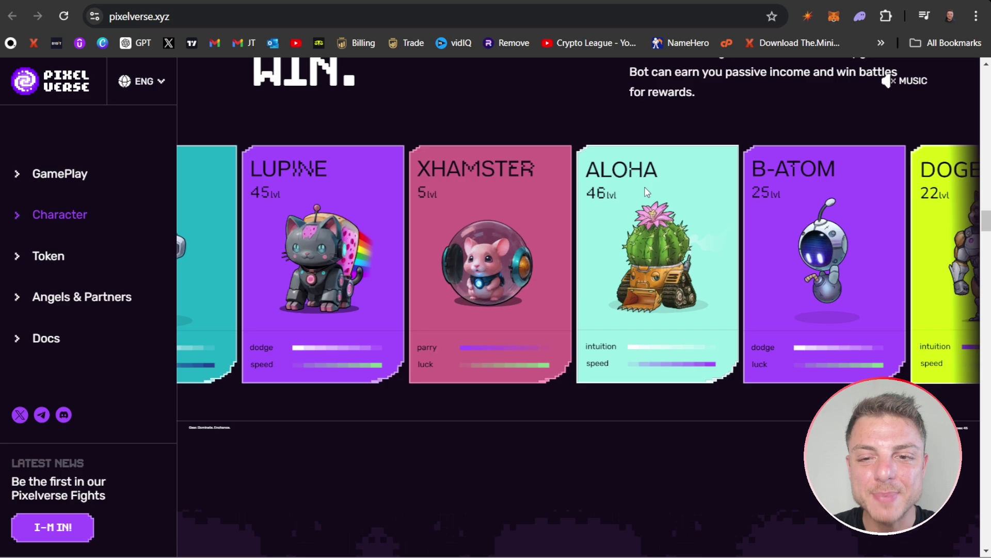
pyautogui.scroll(-2, 645, 193)
pyautogui.scroll(-3, 645, 187)
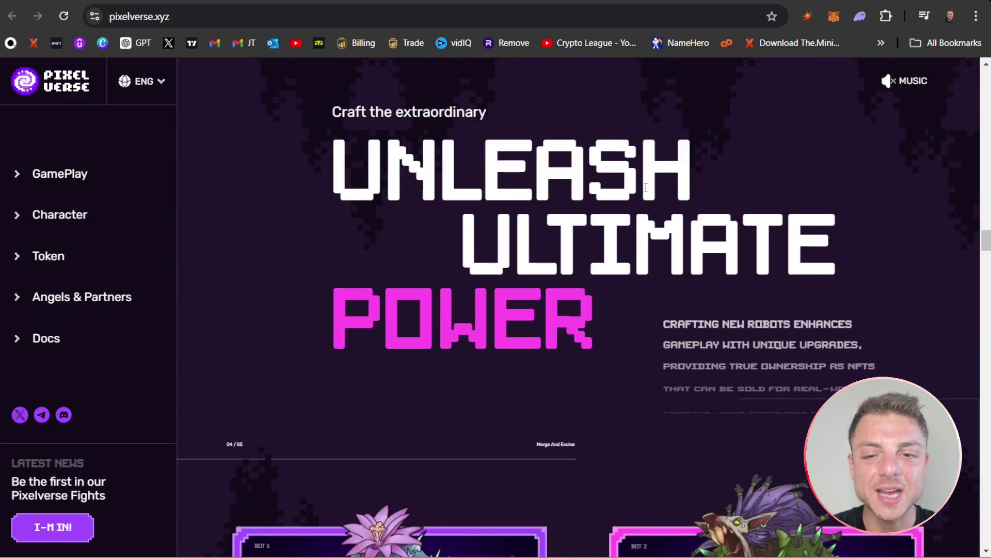
pyautogui.scroll(-1, 645, 187)
pyautogui.scroll(-1, 644, 187)
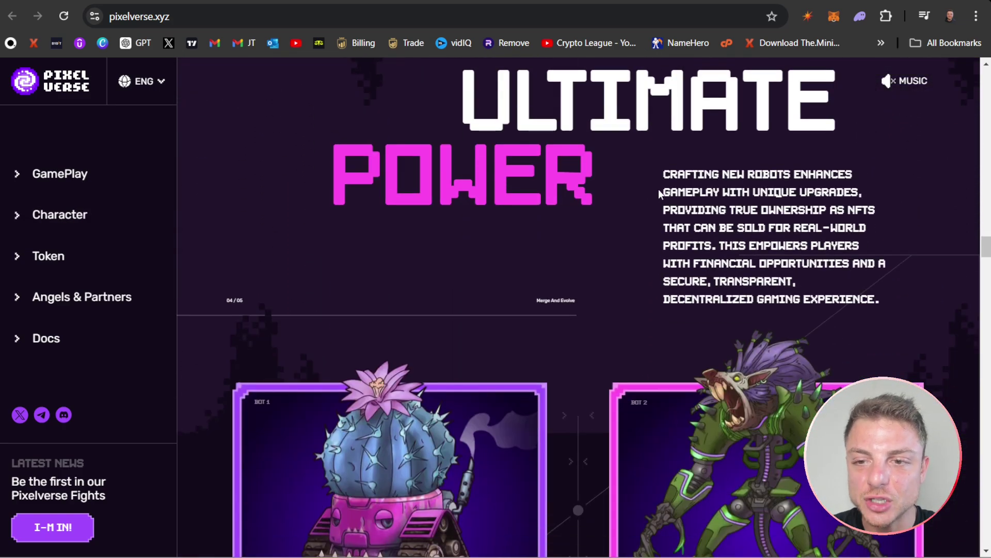
pyautogui.scroll(-3, 651, 201)
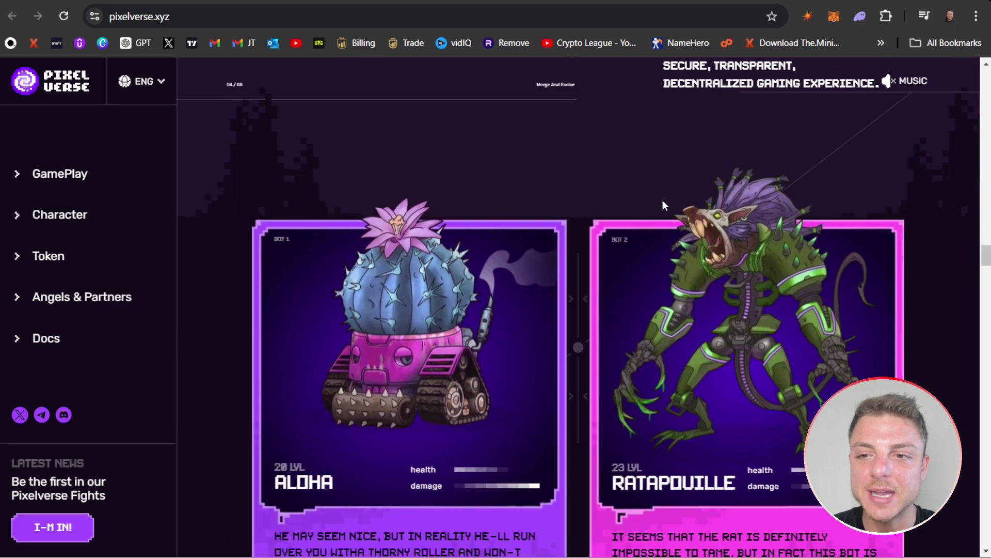
pyautogui.scroll(2, 663, 202)
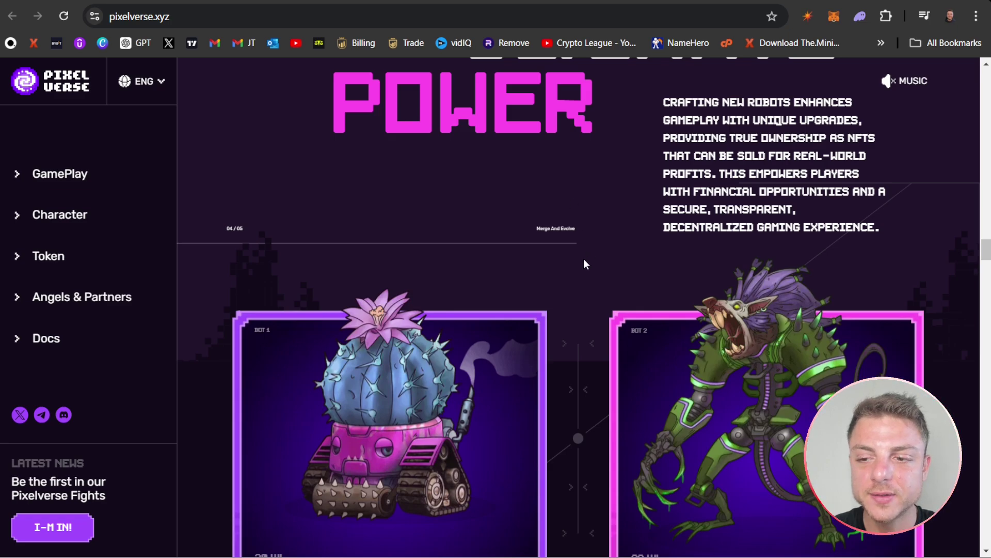
pyautogui.scroll(-3, 746, 159)
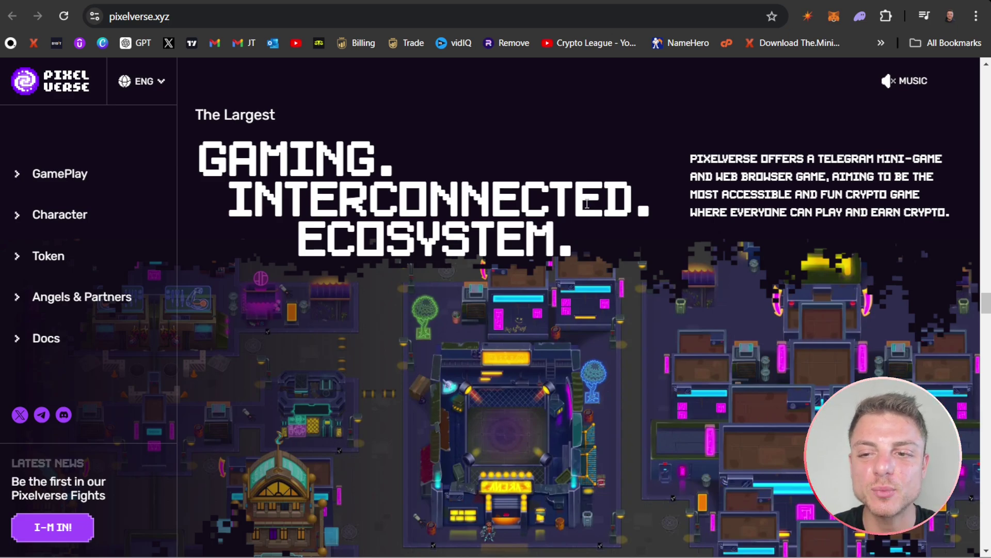
pyautogui.scroll(-3, 587, 202)
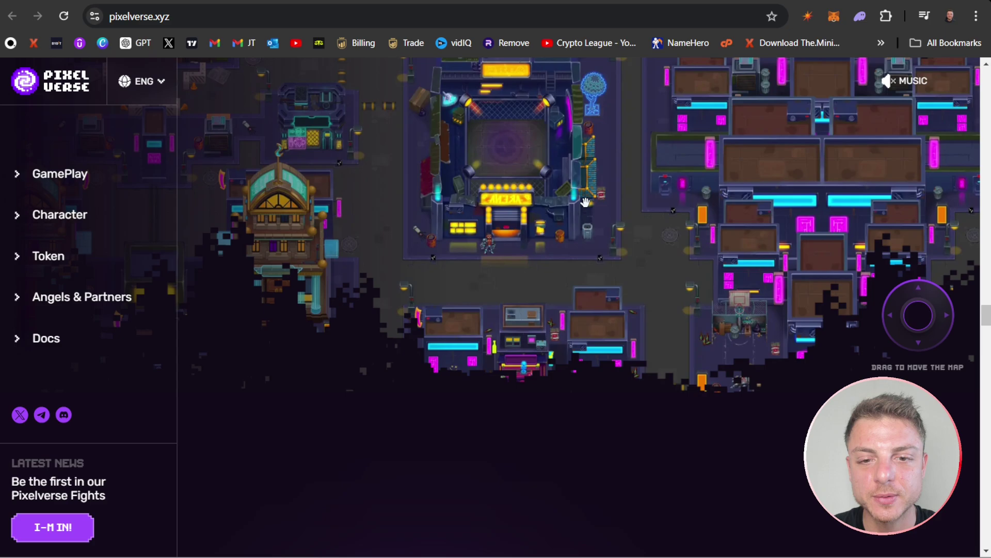
pyautogui.scroll(2, 587, 203)
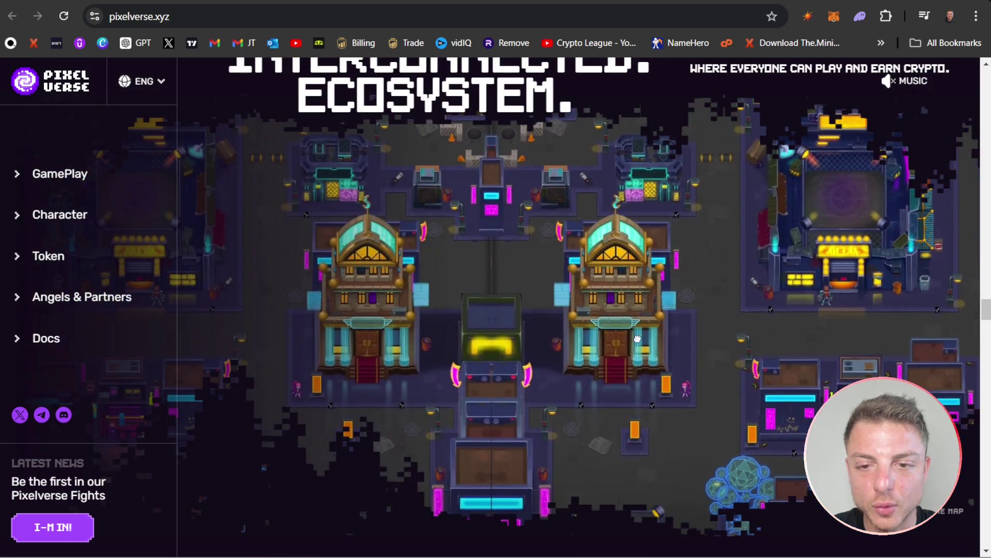
pyautogui.scroll(-3, 580, 317)
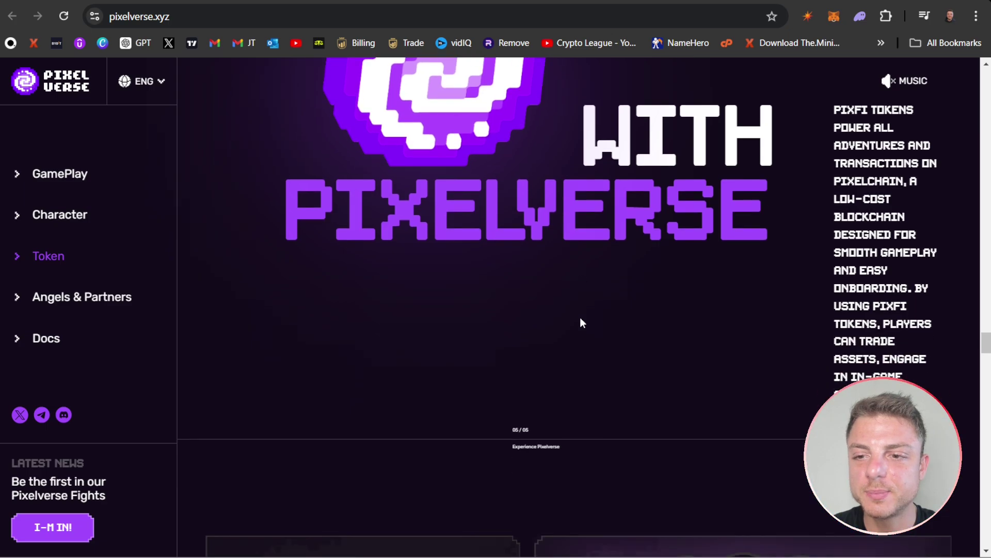
pyautogui.scroll(-3, 649, 221)
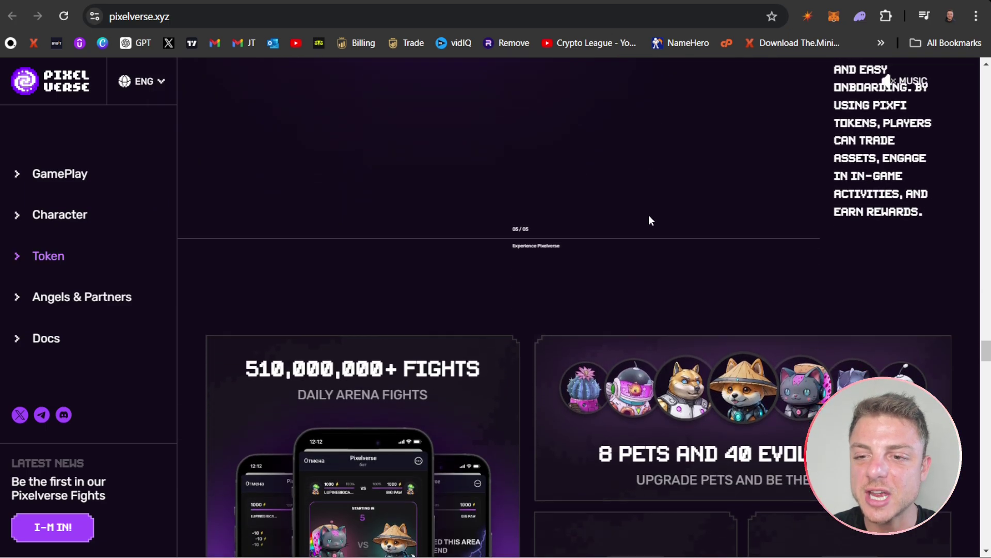
pyautogui.scroll(-2, 649, 221)
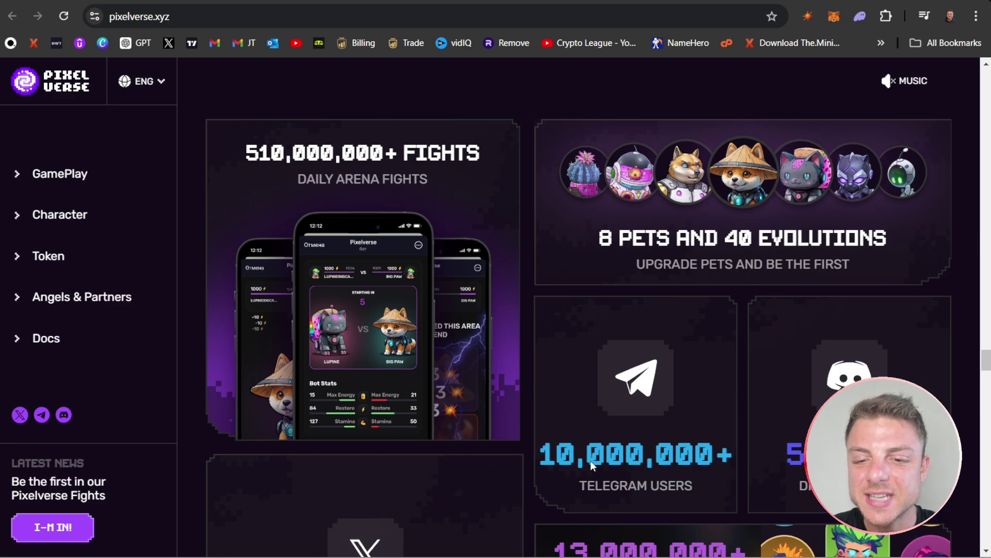
pyautogui.scroll(-2, 734, 435)
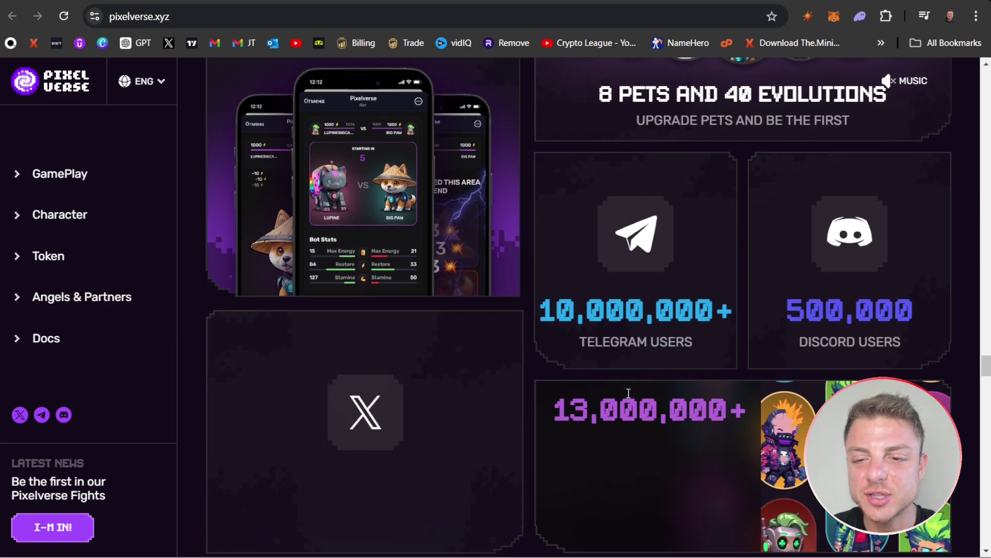
pyautogui.scroll(-2, 323, 372)
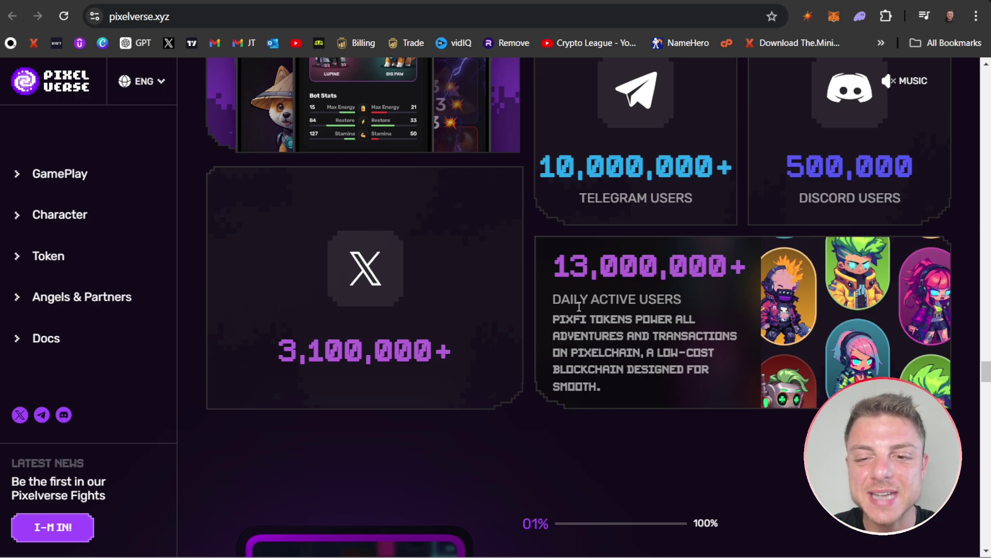
pyautogui.scroll(-3, 569, 303)
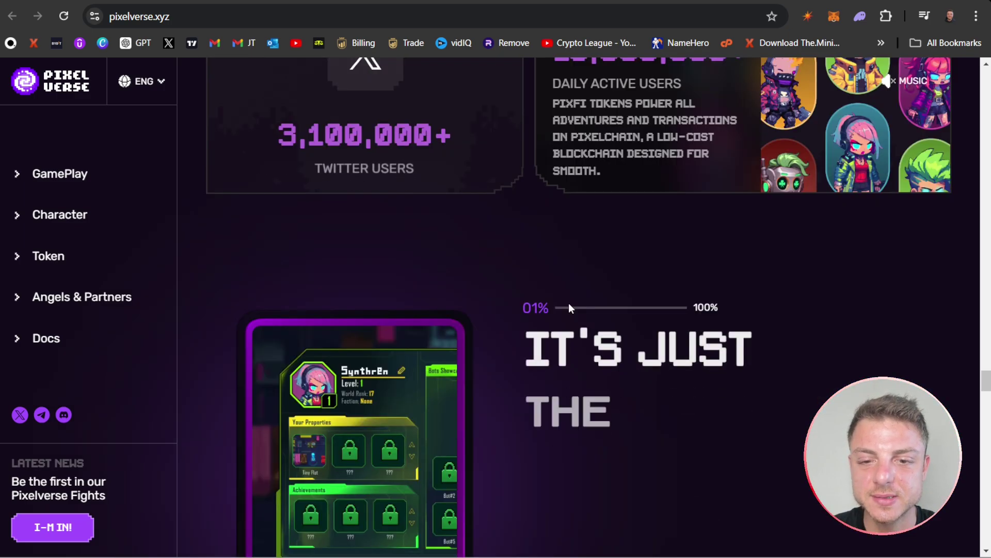
pyautogui.scroll(-3, 461, 313)
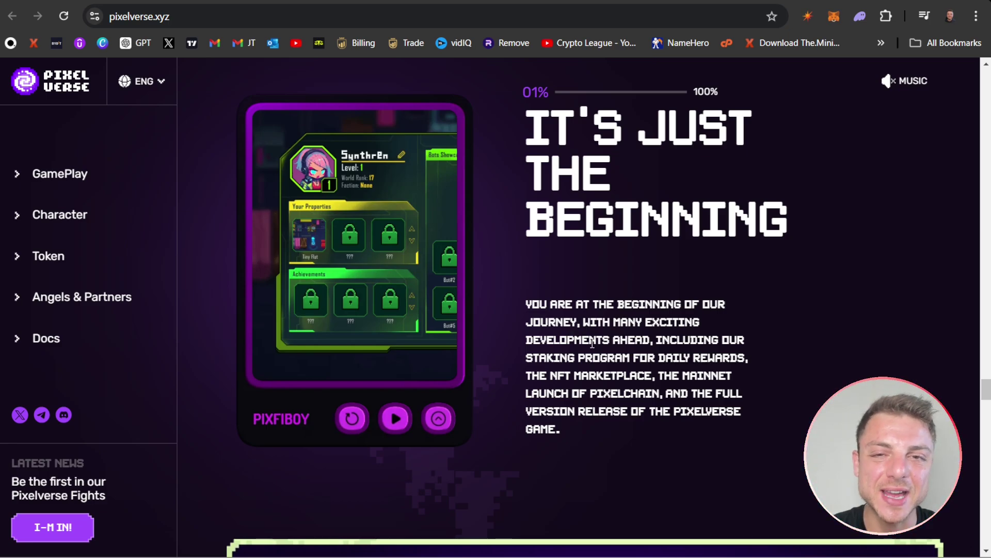
pyautogui.scroll(-5, 593, 342)
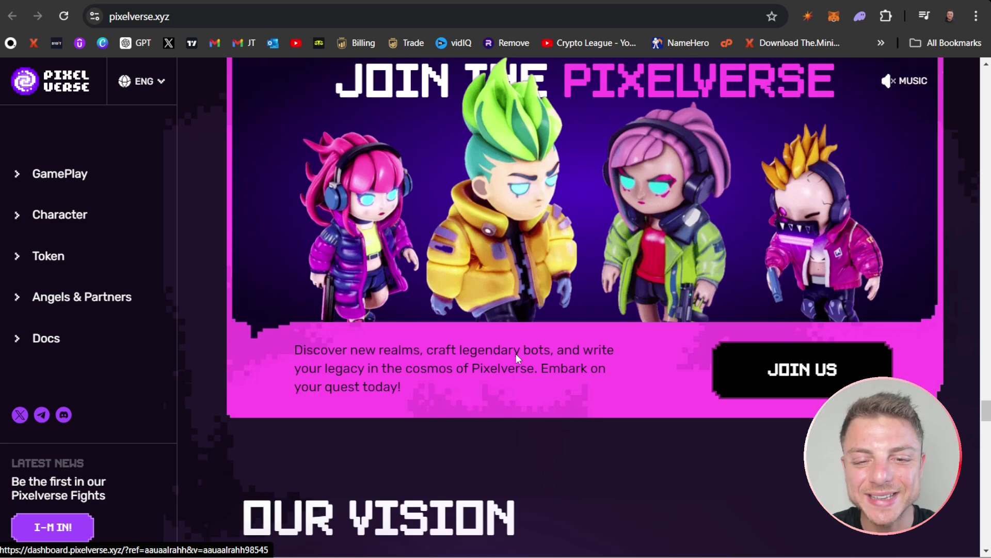
pyautogui.scroll(-3, 516, 354)
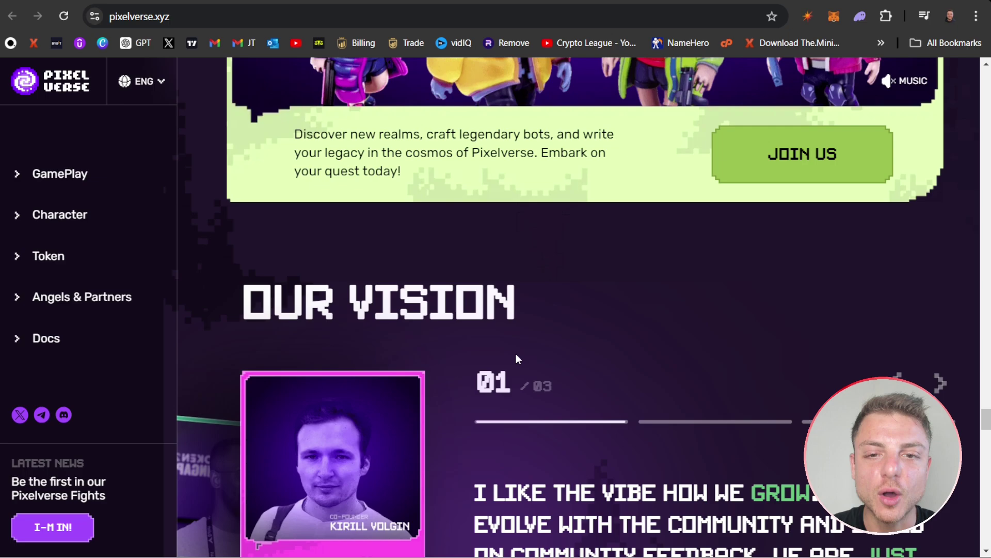
pyautogui.scroll(-3, 517, 358)
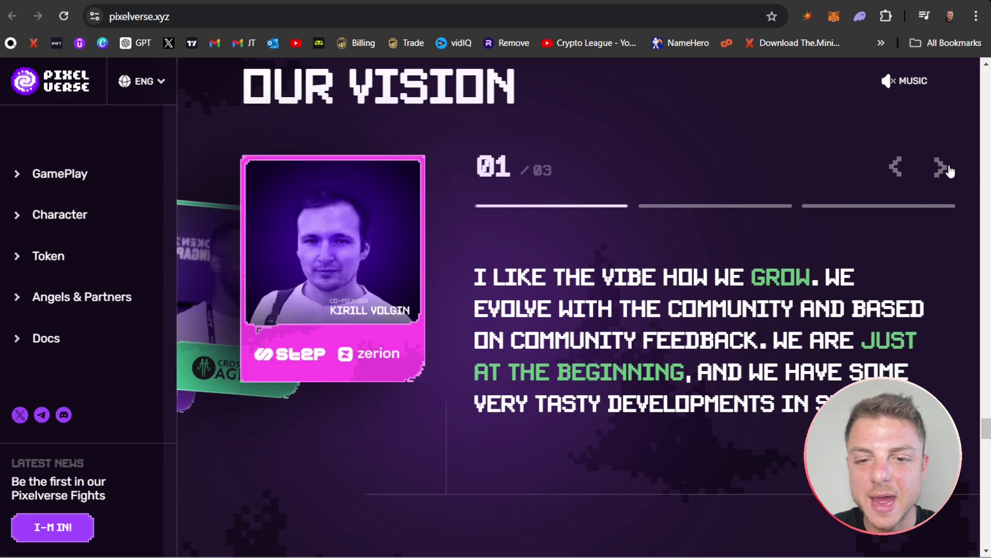
pyautogui.scroll(-5, 350, 153)
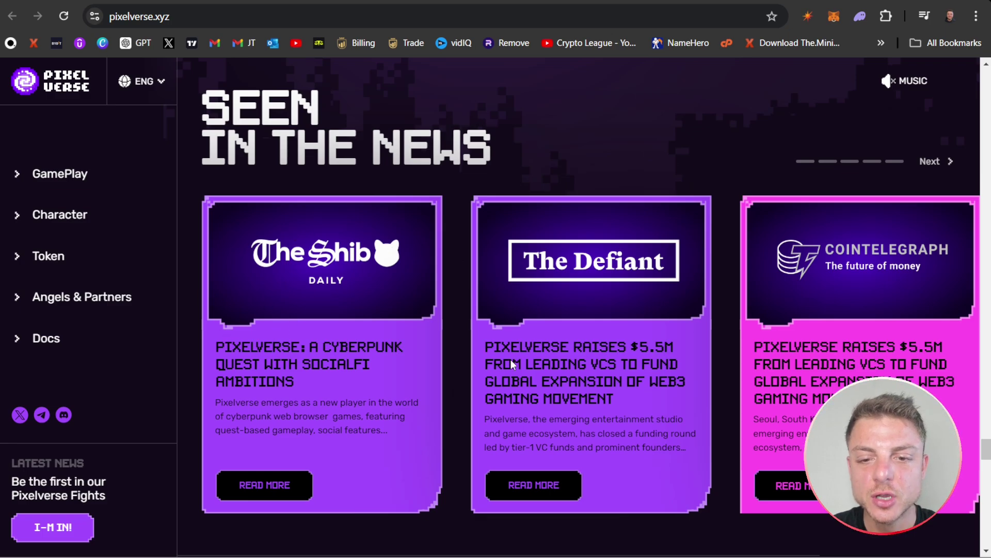
pyautogui.scroll(-5, 458, 316)
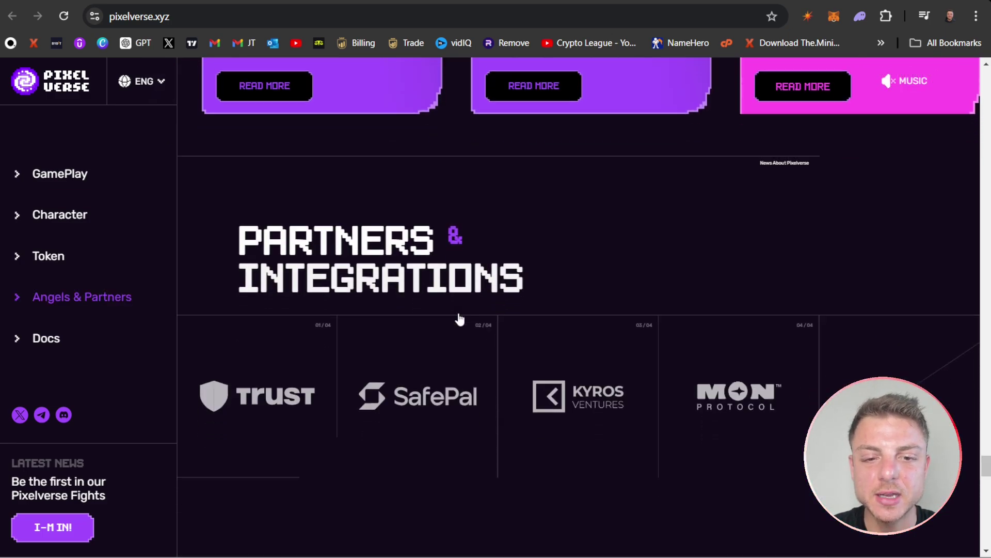
pyautogui.scroll(-2, 370, 212)
pyautogui.scroll(-5, 487, 266)
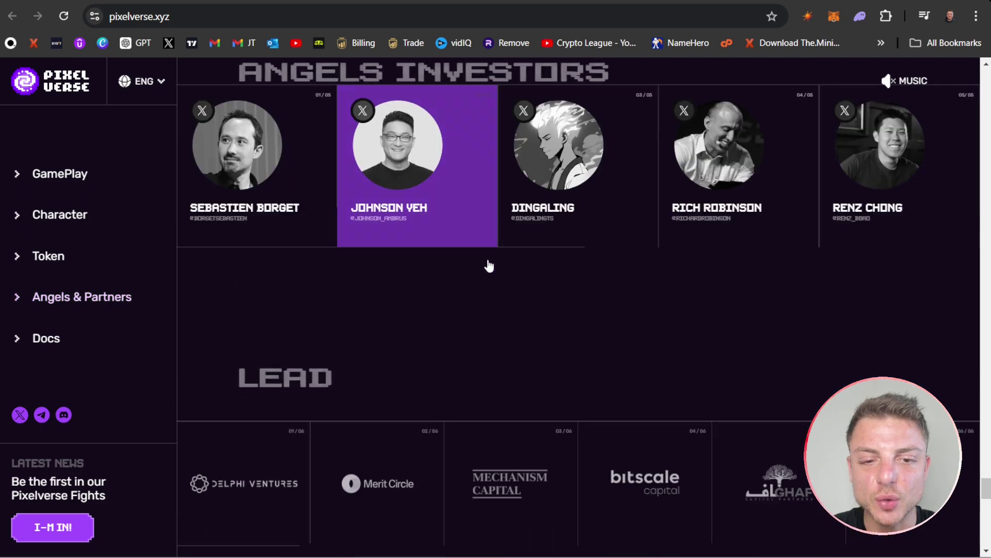
pyautogui.scroll(1, 516, 316)
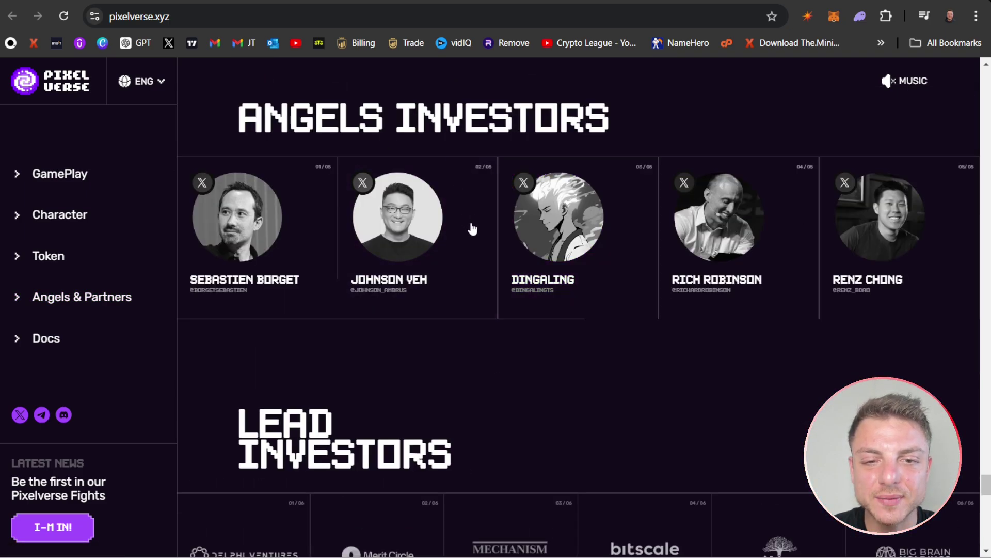
pyautogui.scroll(-6, 472, 225)
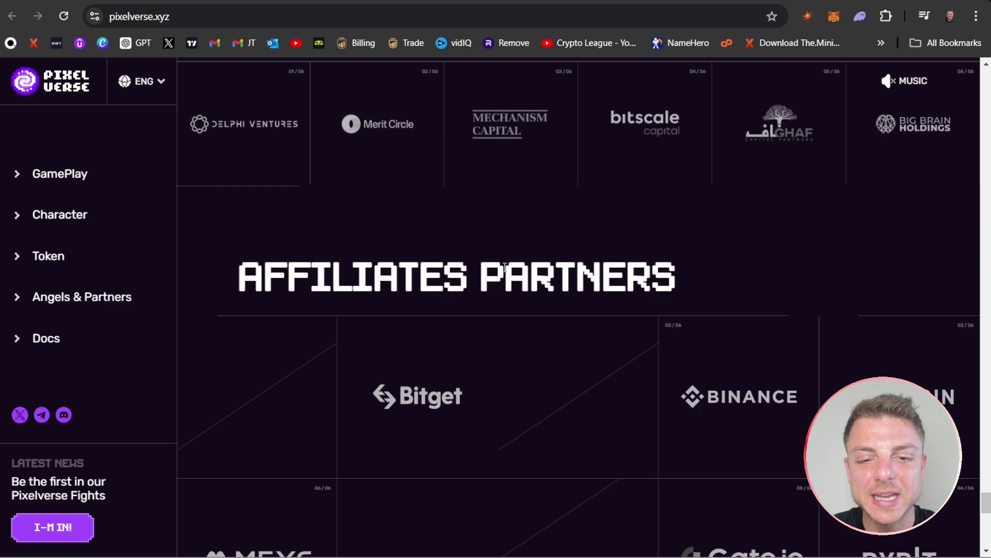
pyautogui.scroll(-3, 503, 272)
pyautogui.scroll(-3, 503, 271)
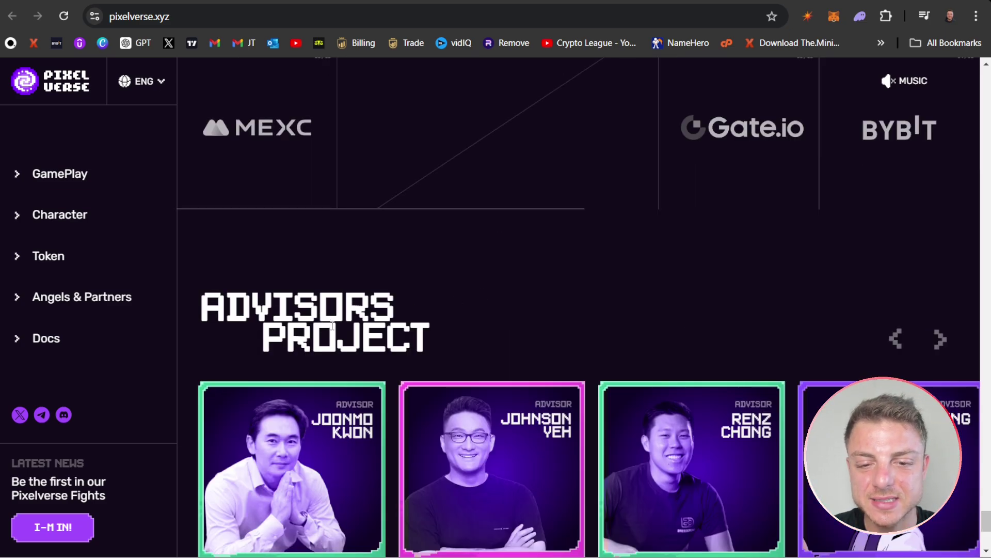
pyautogui.scroll(-4, 333, 332)
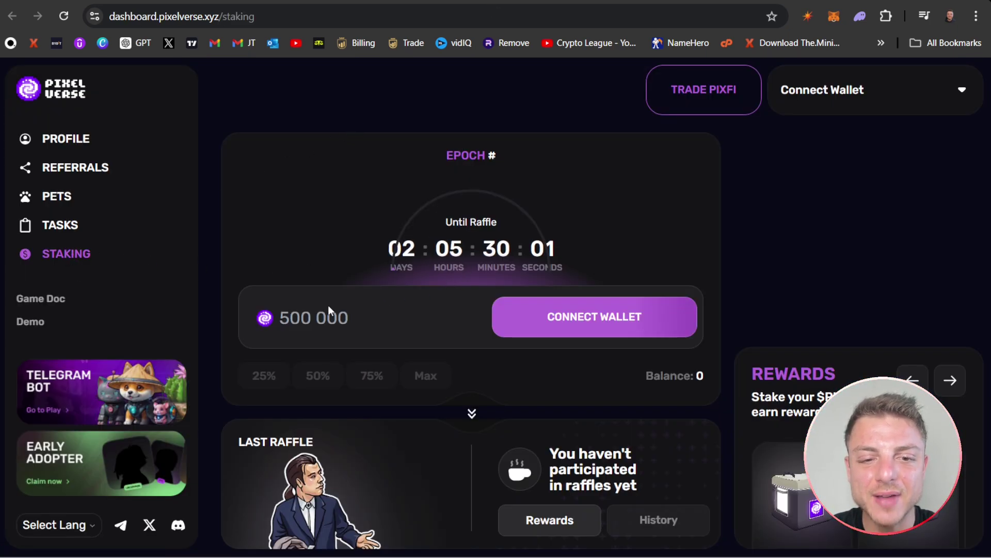
# Open the dashboard's STAKING page to see the next raffle countdown.
pyautogui.click(362, 252)
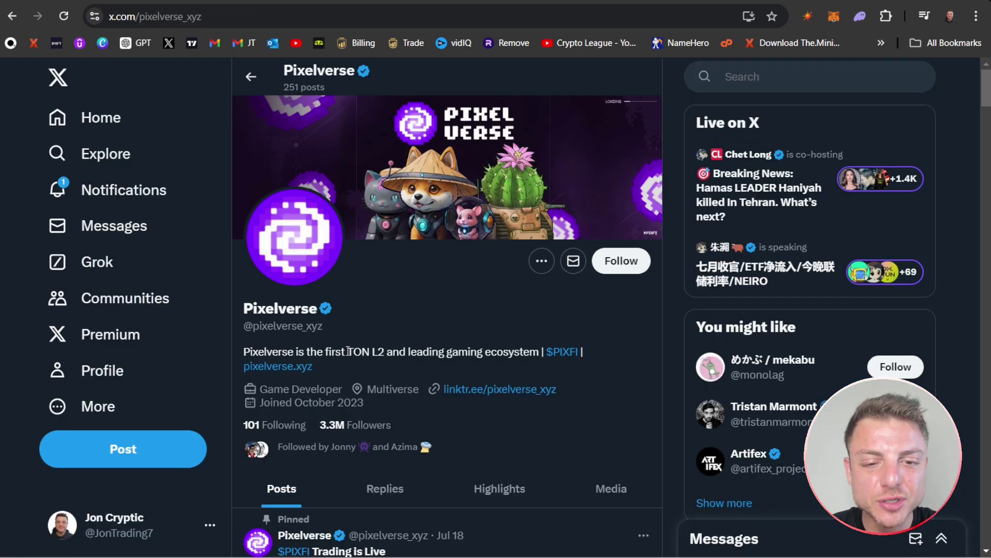
pyautogui.scroll(-4, 522, 436)
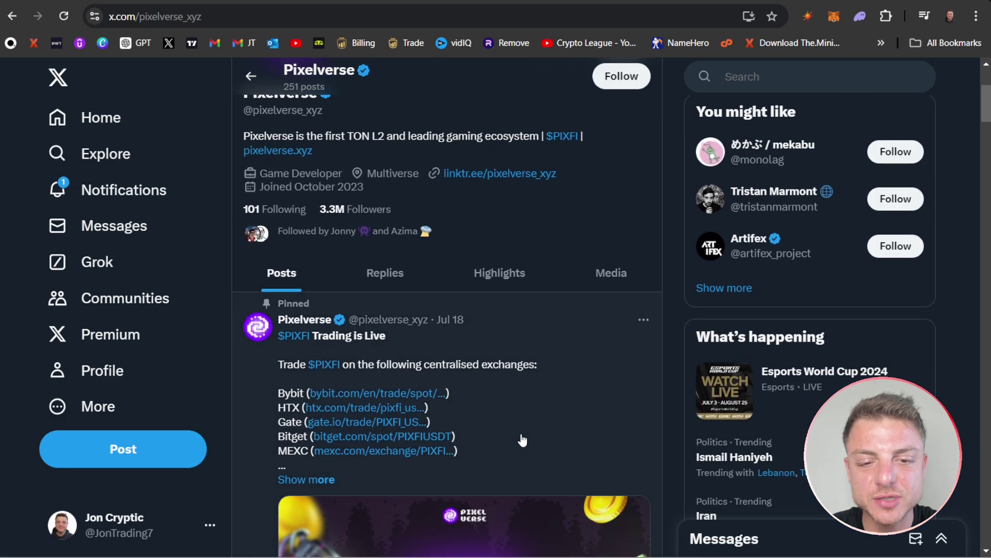
pyautogui.scroll(-2, 586, 404)
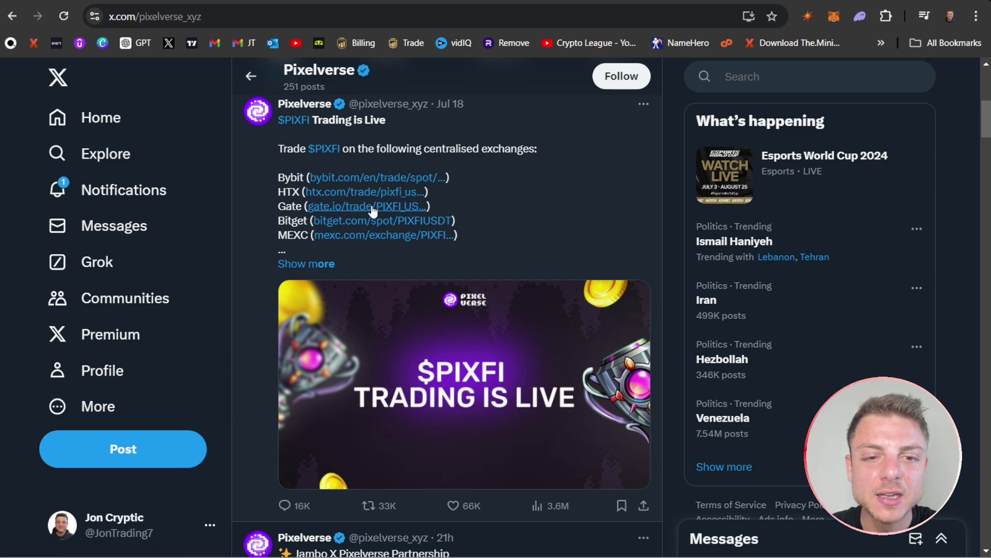
pyautogui.scroll(-4, 308, 226)
pyautogui.scroll(-3, 308, 224)
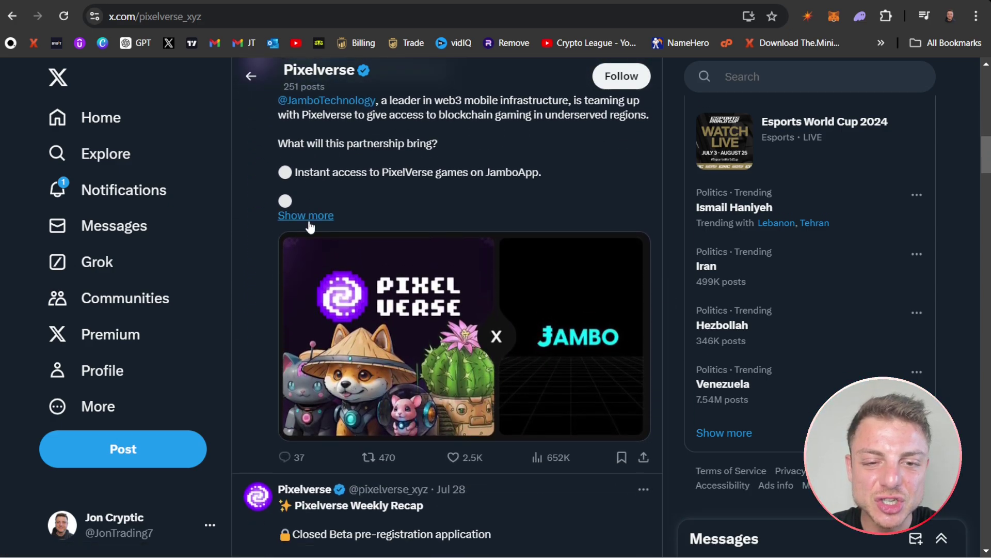
pyautogui.scroll(-1, 308, 224)
pyautogui.scroll(-3, 307, 225)
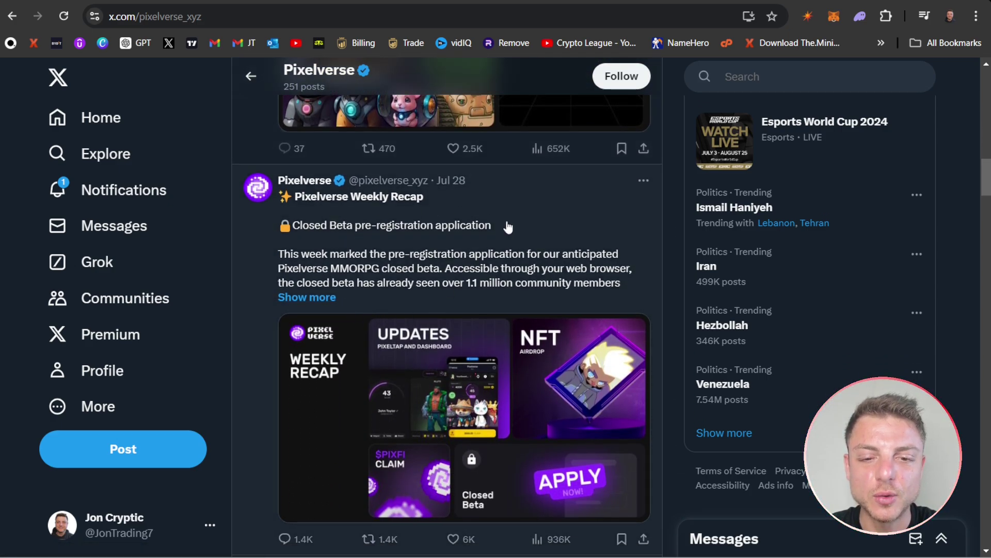
pyautogui.scroll(-3, 509, 224)
pyautogui.scroll(-1, 507, 227)
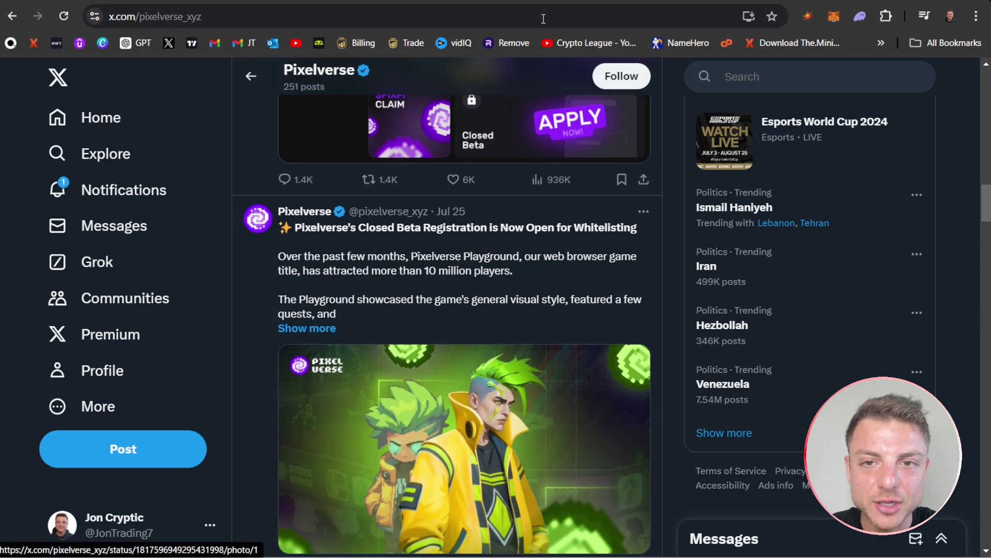
# Open the 'Pixelverse airdrop in numbers' post from the profile feed.
pyautogui.click(372, 164)
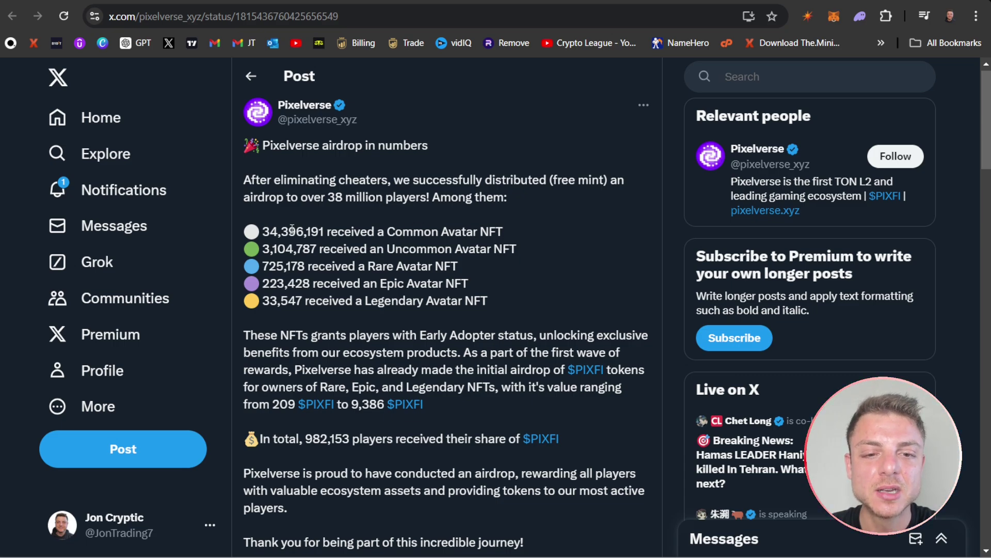
# Highlight and clear the Avatar NFT counts, including the Legendary Avatar line.
pyautogui.moveTo(292, 232)
pyautogui.mouseDown()
pyautogui.moveTo(472, 301)
pyautogui.moveTo(275, 307)
pyautogui.mouseUp()
pyautogui.click(472, 300)
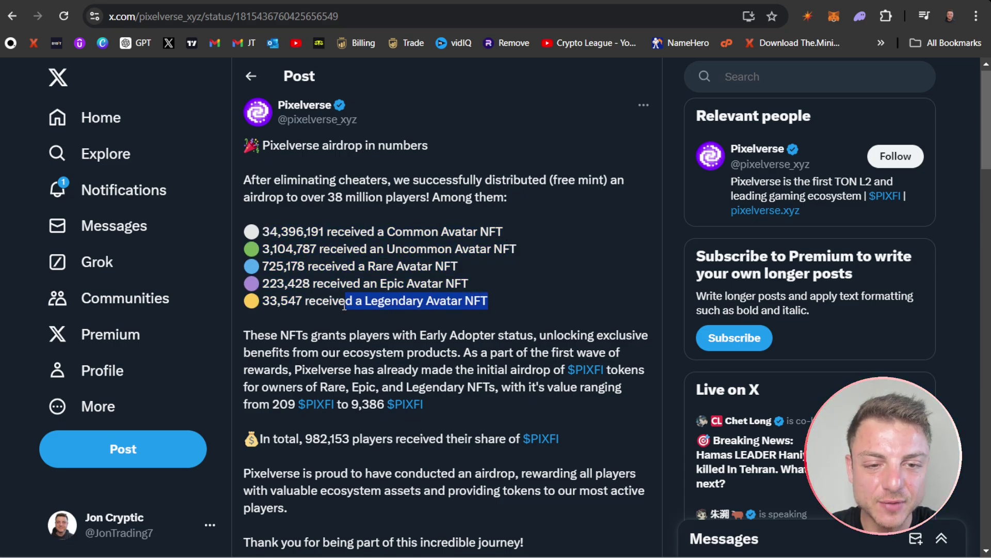
pyautogui.click(268, 307)
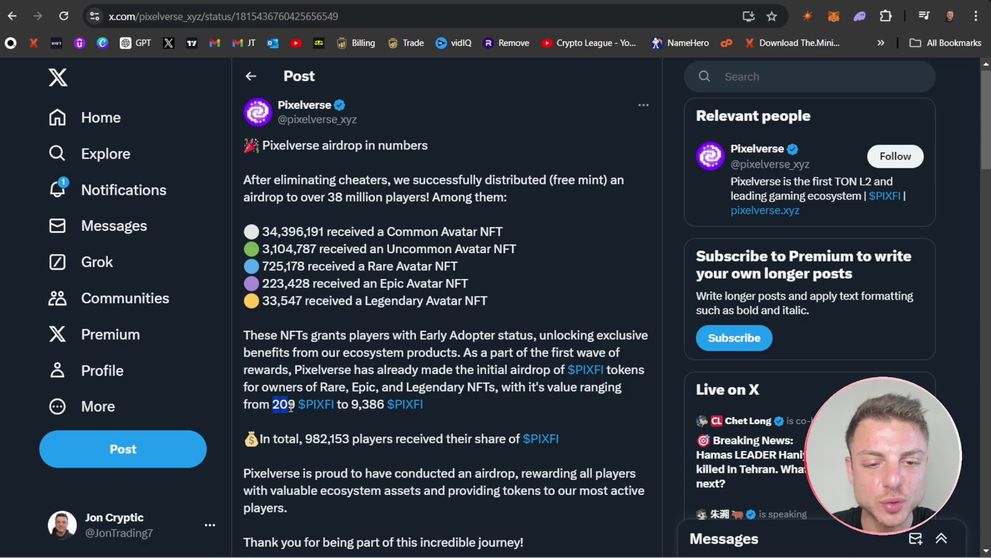
# Highlight the $PIXFI token amounts (209, 9,386) and the 982,153 rewarded players total.
pyautogui.moveTo(273, 409); pyautogui.dragTo(431, 400)
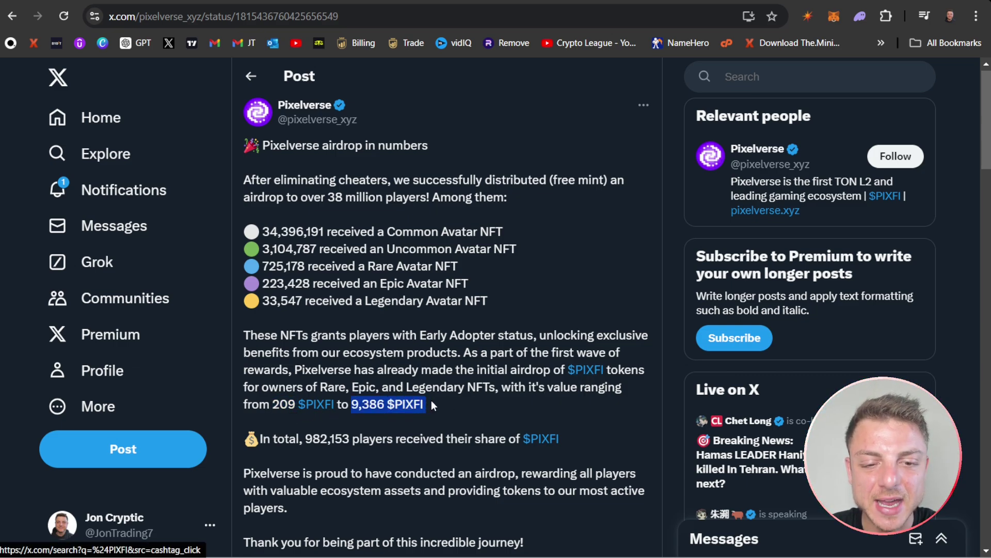
pyautogui.click(451, 400)
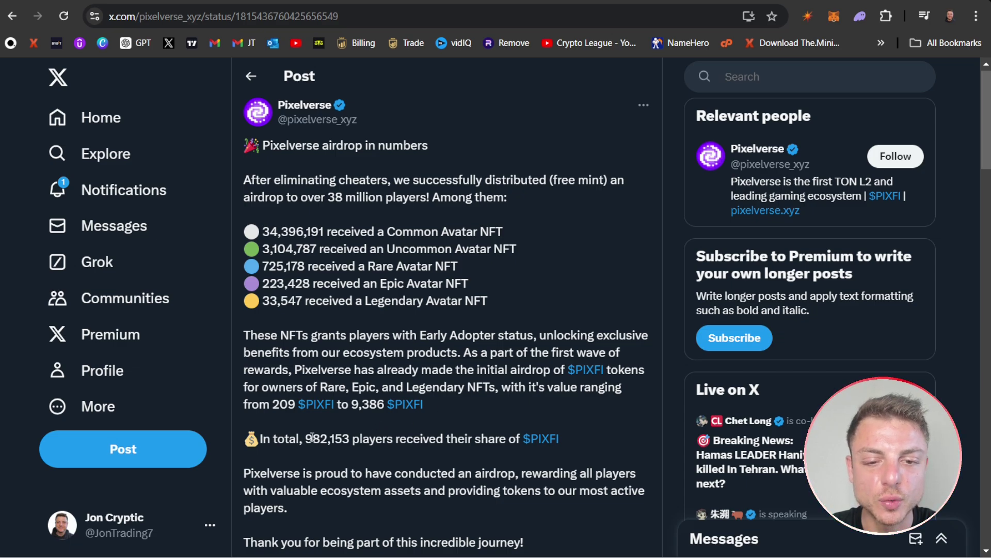
pyautogui.moveTo(315, 439); pyautogui.dragTo(584, 440)
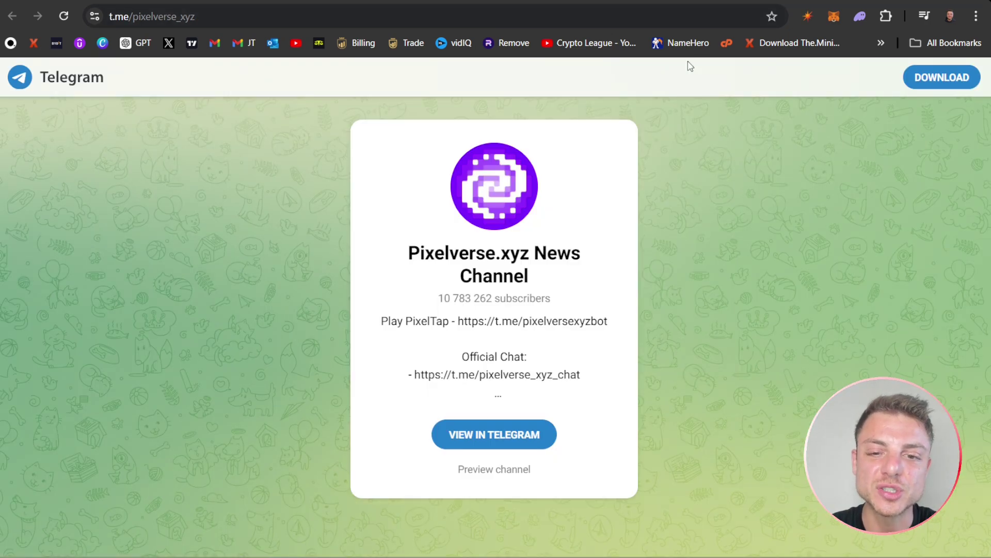
# Highlight and clear the News Channel's 10,783,262 subscriber count.
pyautogui.moveTo(438, 298); pyautogui.dragTo(561, 300)
pyautogui.click(561, 301)
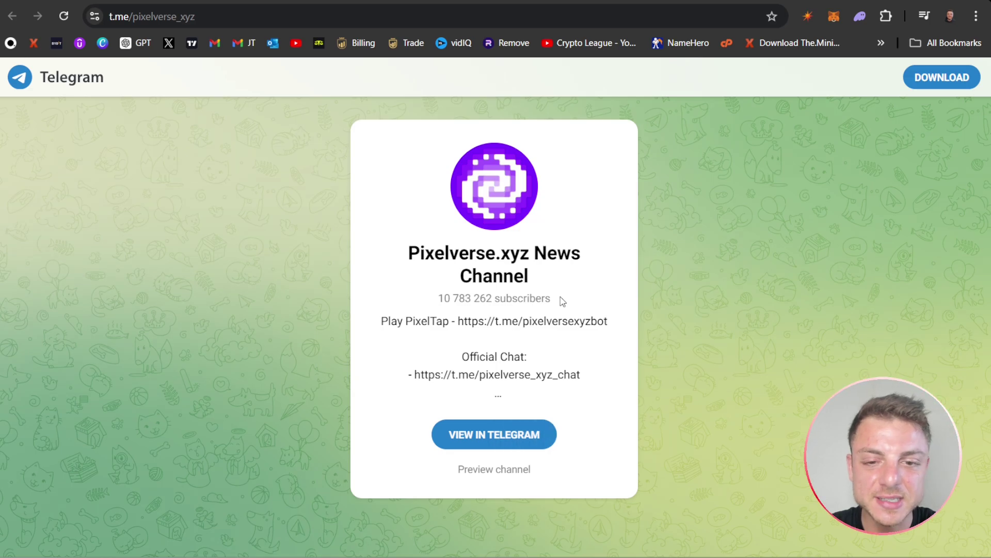